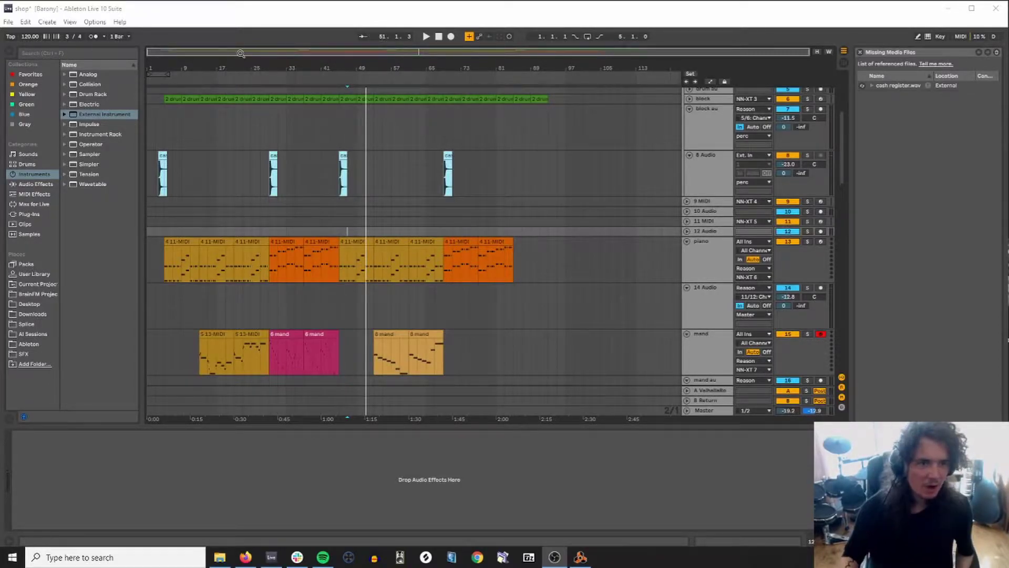
Narrow the browser slightly and close the Missing Media Files list to give the arrangement more room.
ctrl+scroll(439, 231, up, 3)
scroll(353, 326, up, 1)
scroll(351, 322, up, 4)
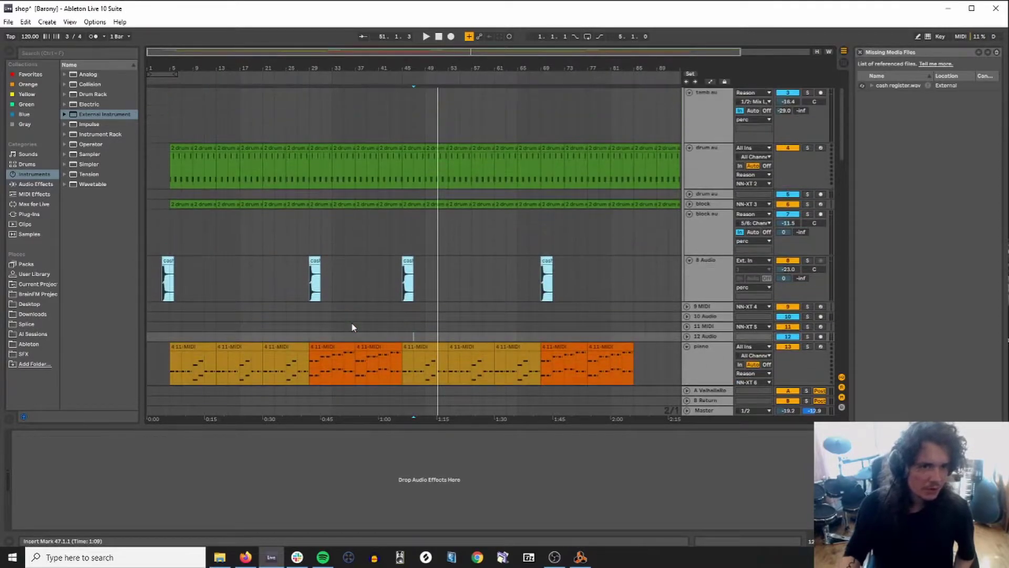
scroll(365, 319, down, 3)
scroll(365, 319, up, 1)
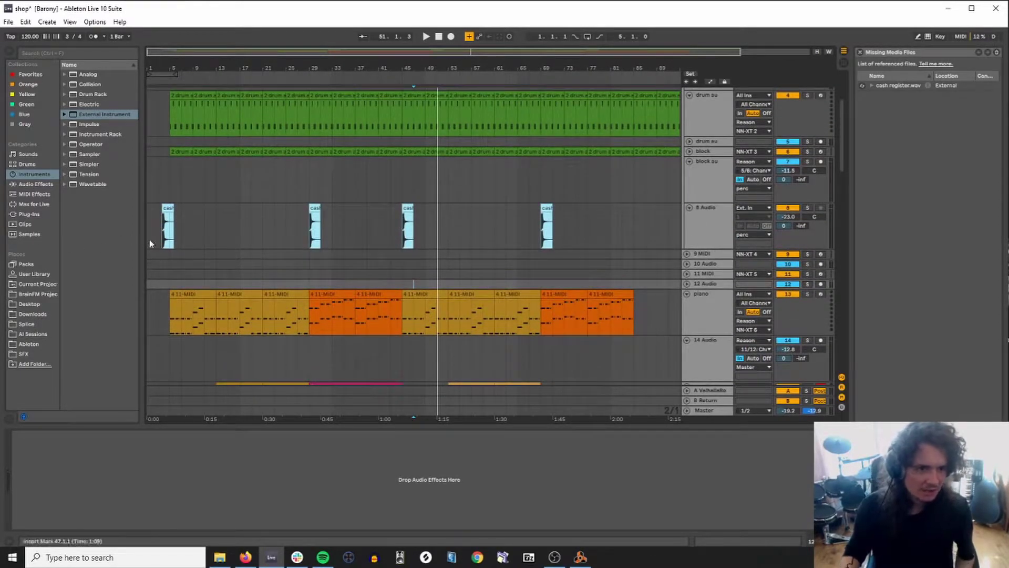
drag(141, 240, 134, 240)
click(861, 54)
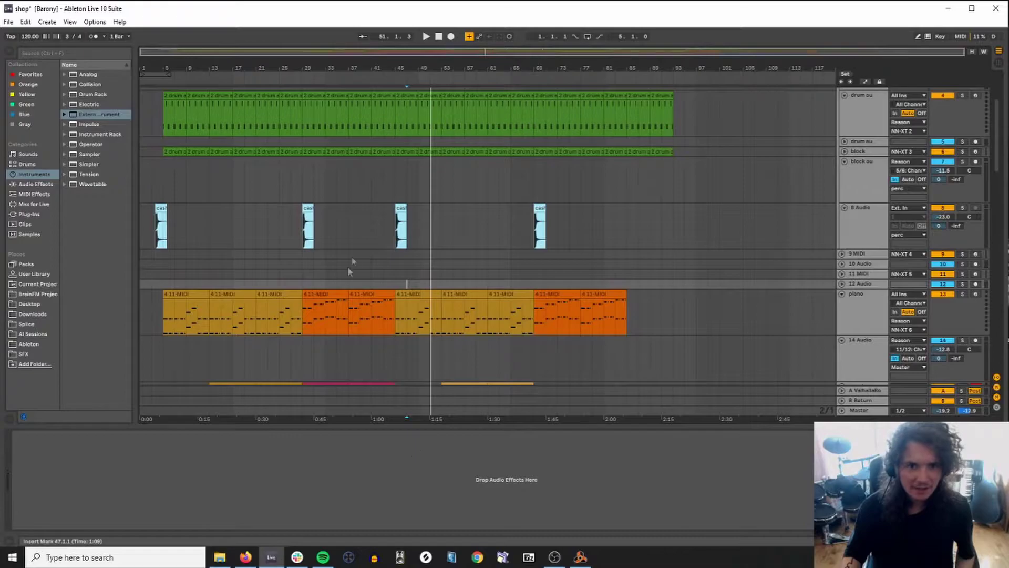
Open the piano track's MIDI clip at bar 45 and examine its chord notes around D#1.
scroll(371, 279, up, 3)
scroll(379, 284, down, 5)
scroll(397, 300, down, 3)
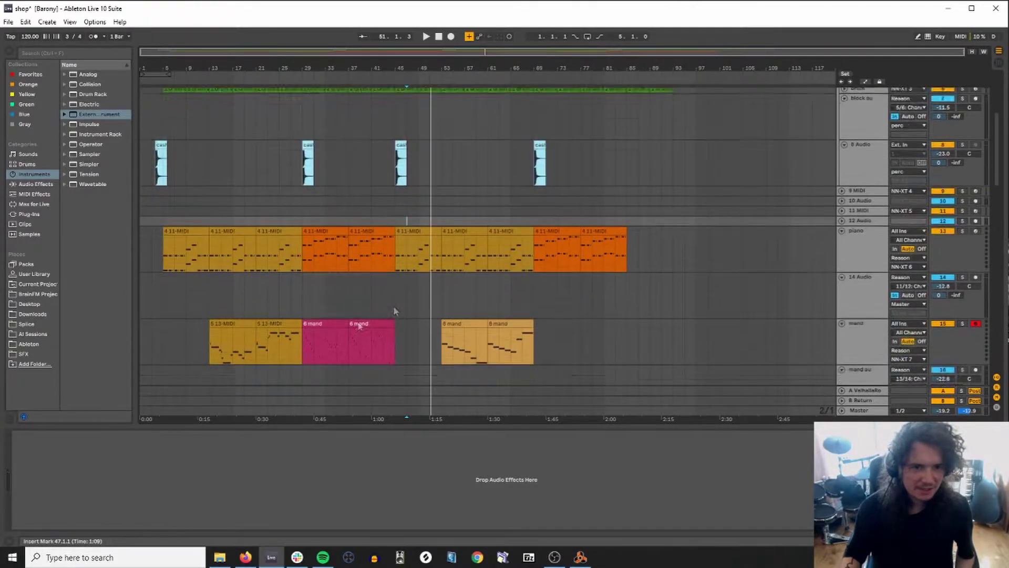
click(409, 186)
double_click(410, 186)
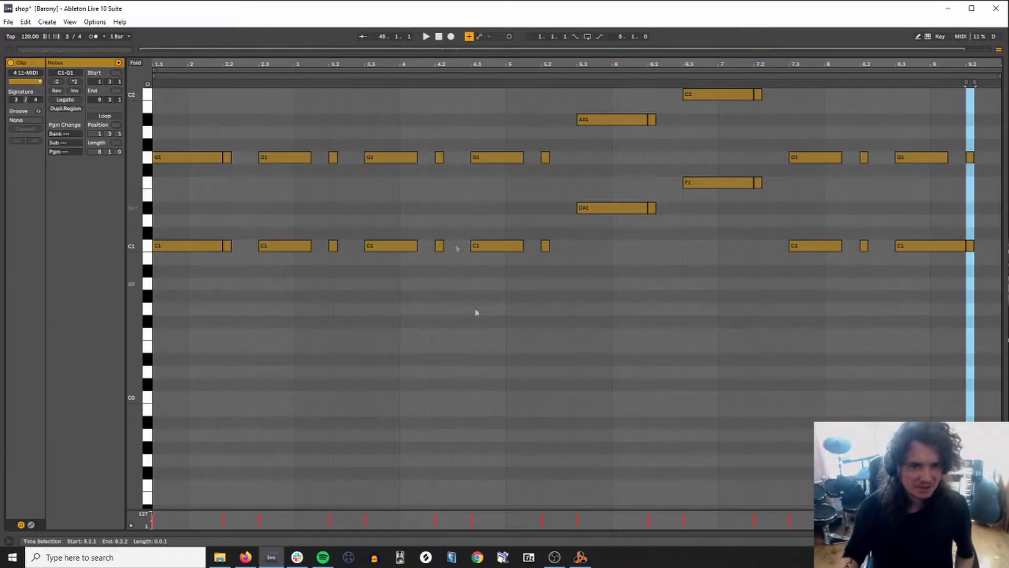
drag(626, 399, 591, 324)
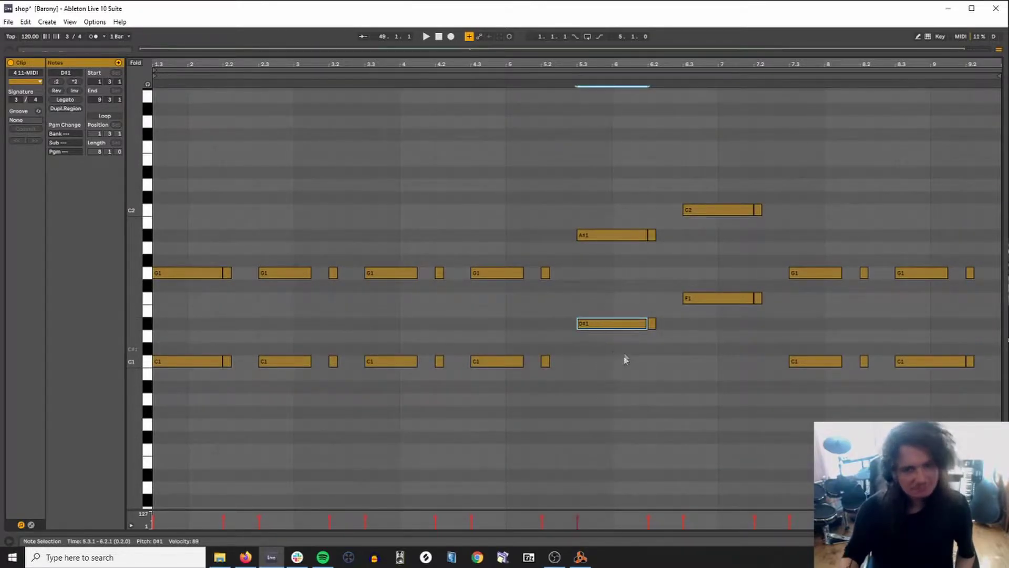
click(608, 361)
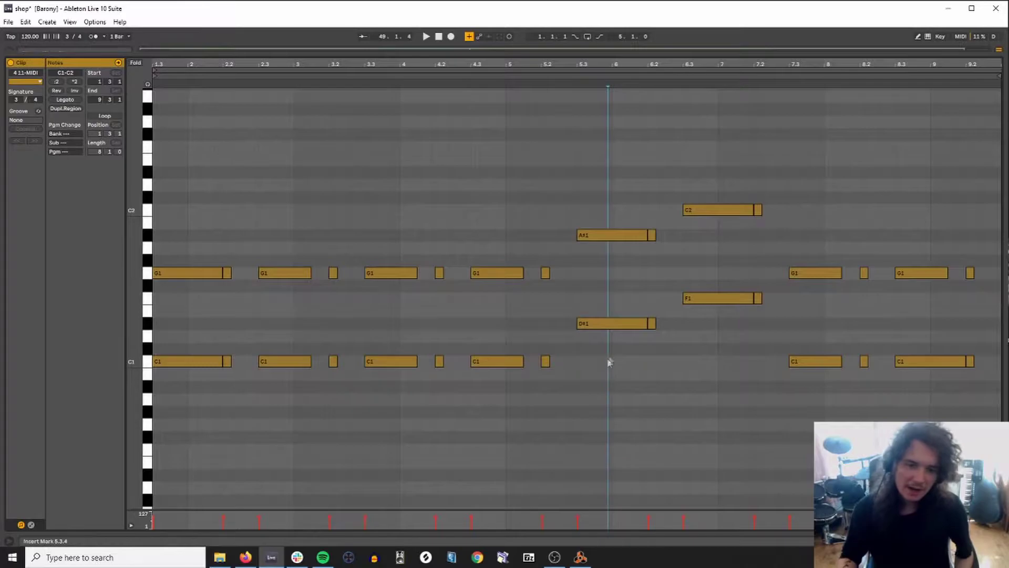
Switch to Reason and unfold the NN-XT 1, 2 and 3 samplers in the rack.
key(alt+Tab)
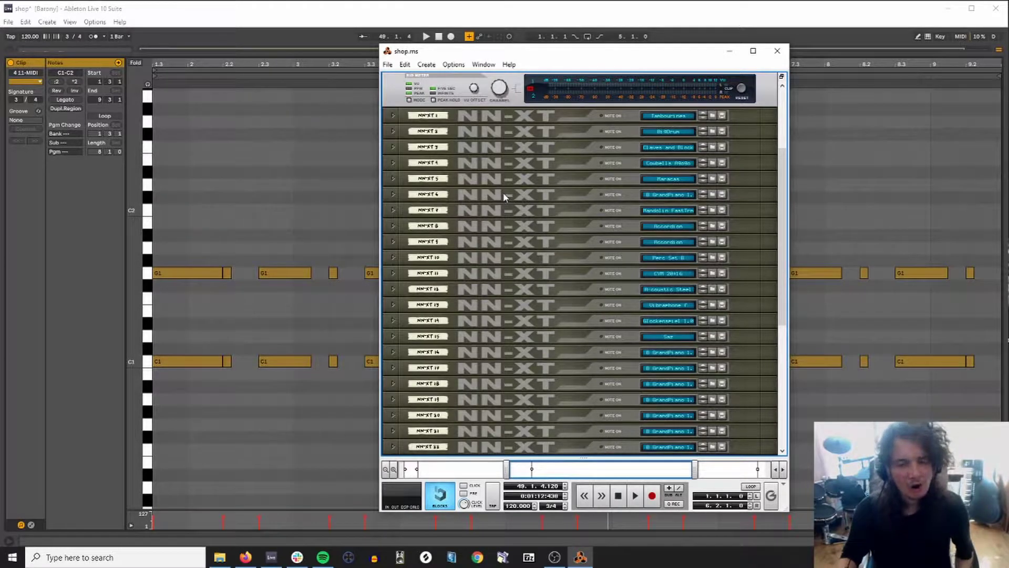
click(394, 116)
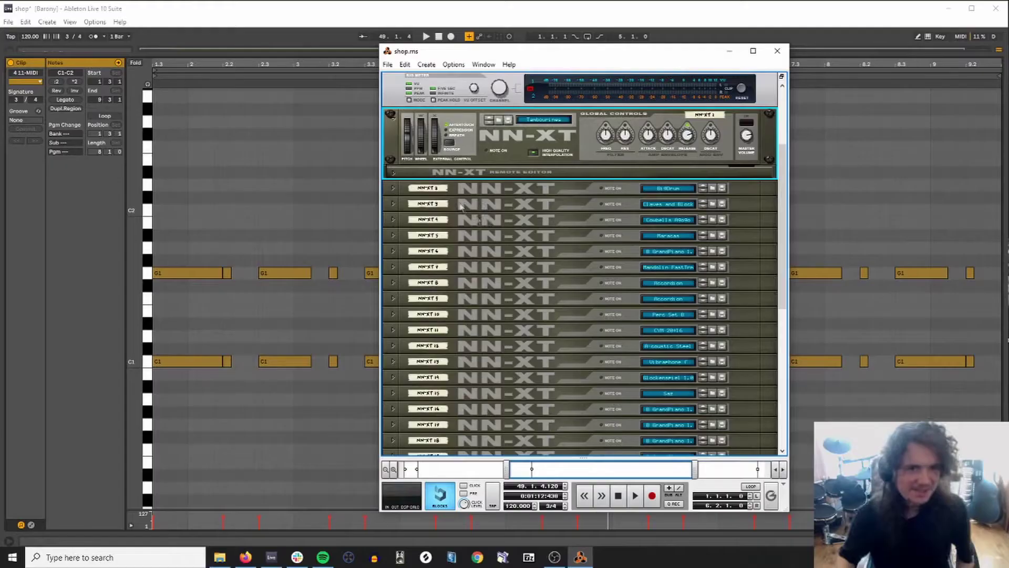
click(392, 188)
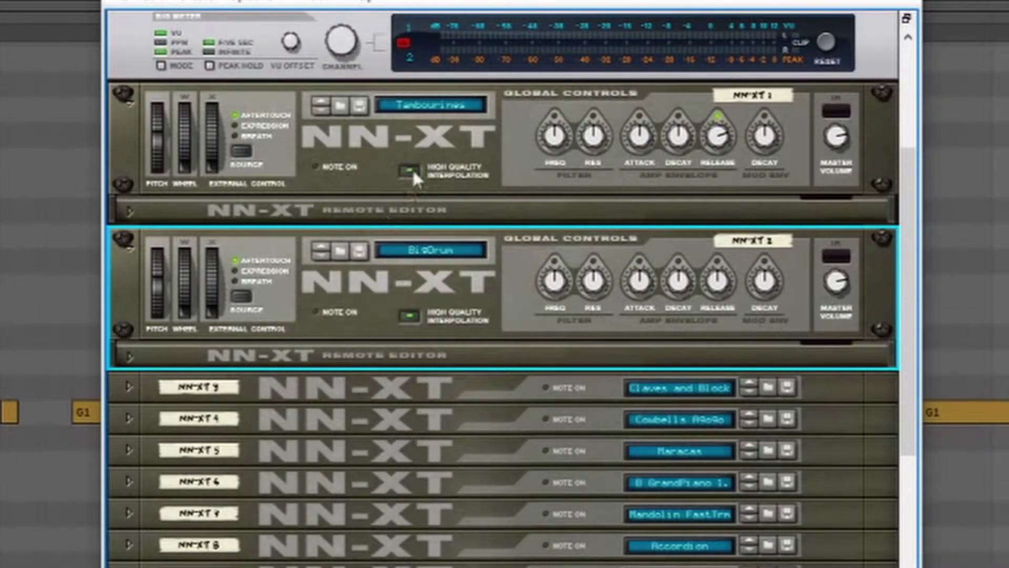
scroll(407, 189, down, 5)
click(128, 131)
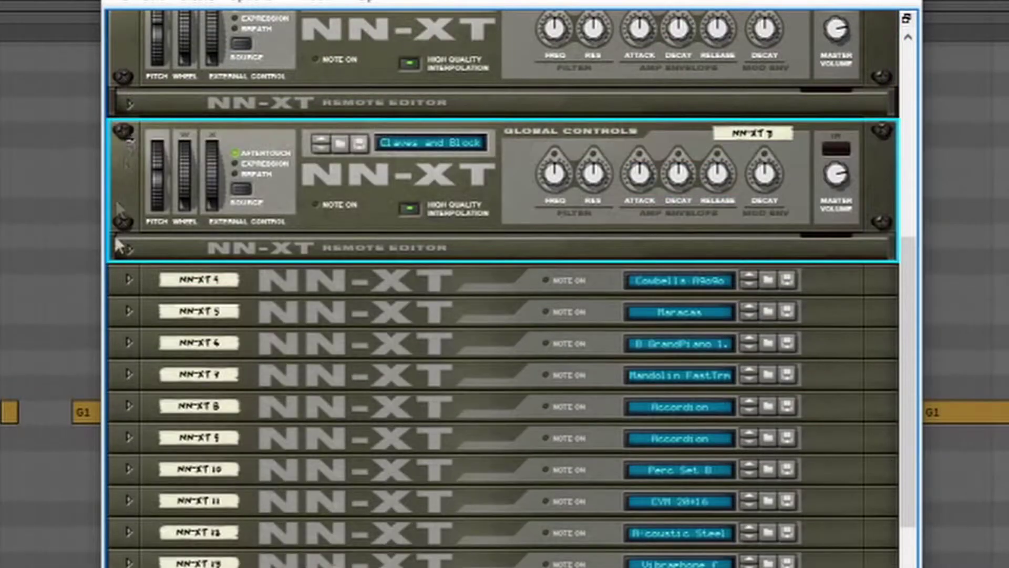
Look through the remaining NN-XT samplers in the rack and view the patch list of NN-XT 15.
scroll(766, 293, down, 3)
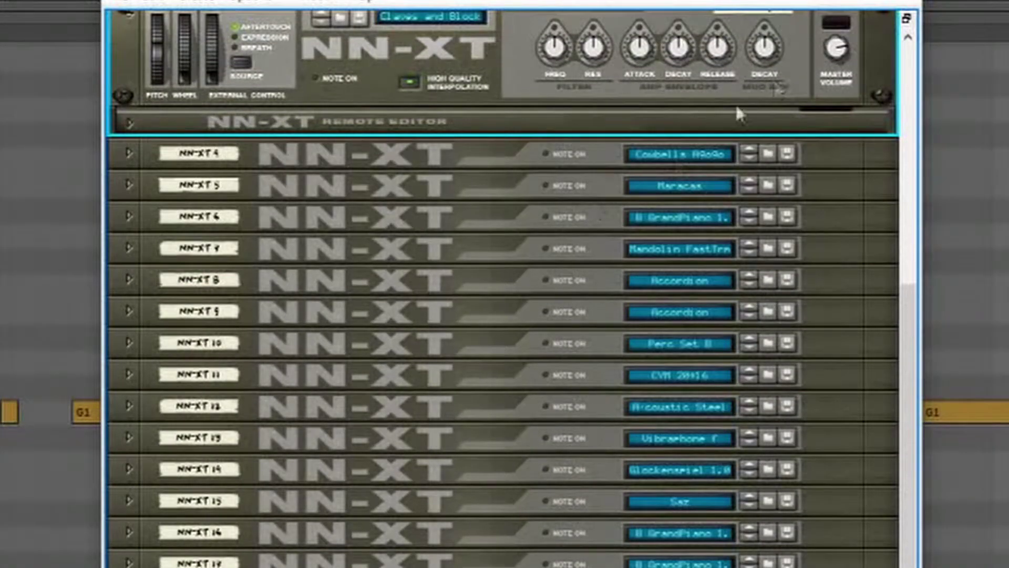
scroll(707, 355, up, 8)
scroll(683, 371, down, 4)
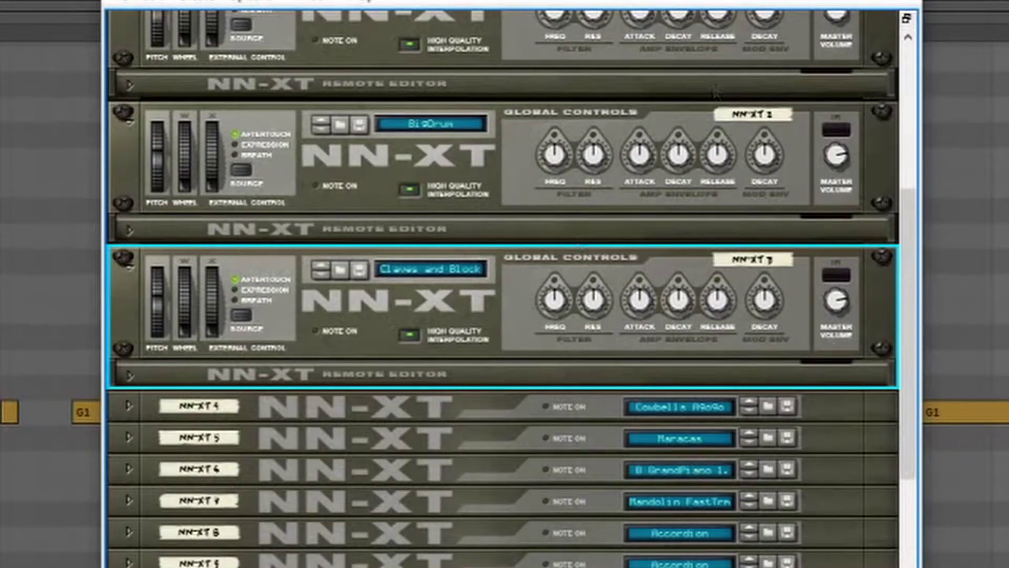
scroll(678, 418, down, 3)
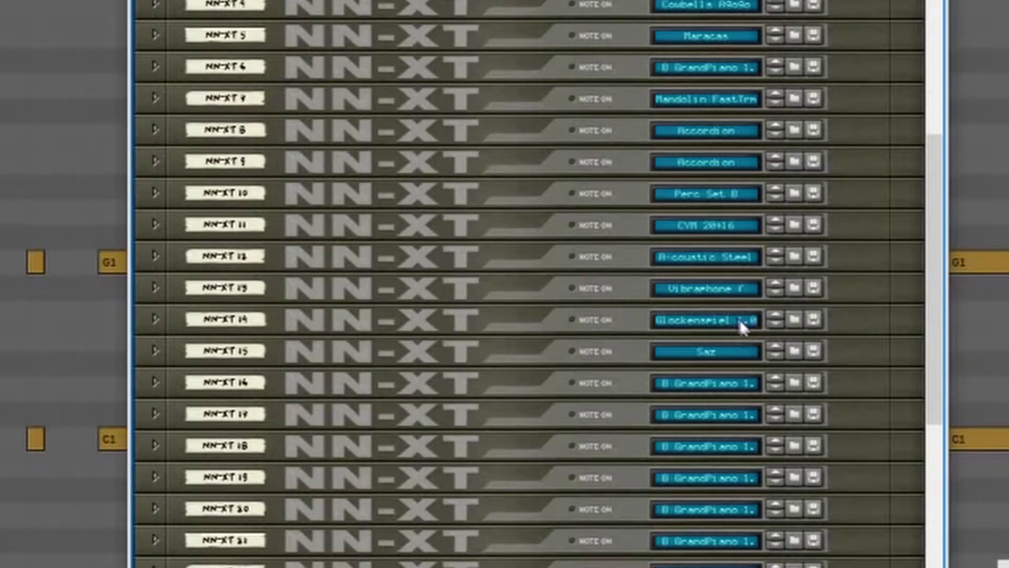
click(699, 352)
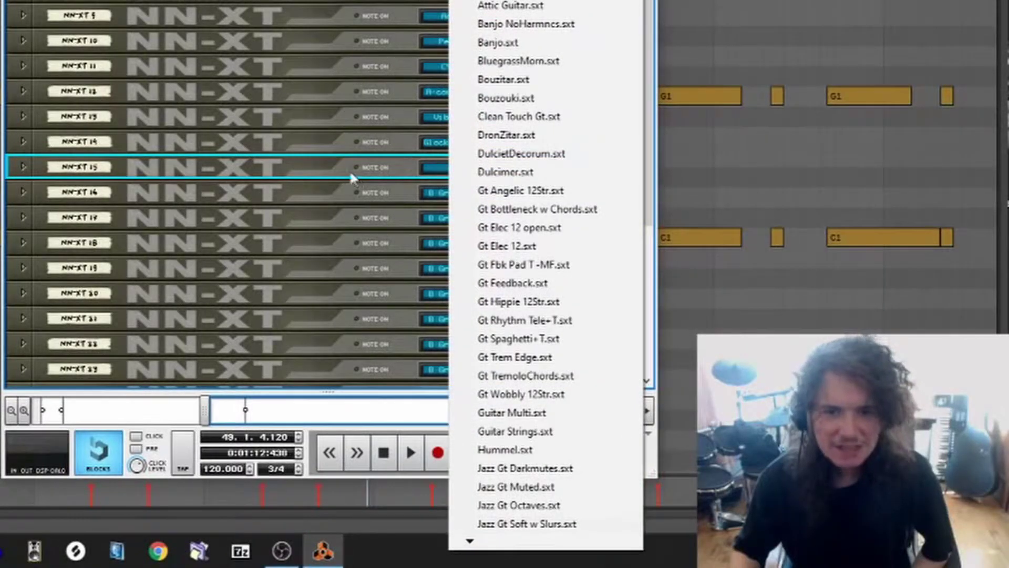
click(329, 169)
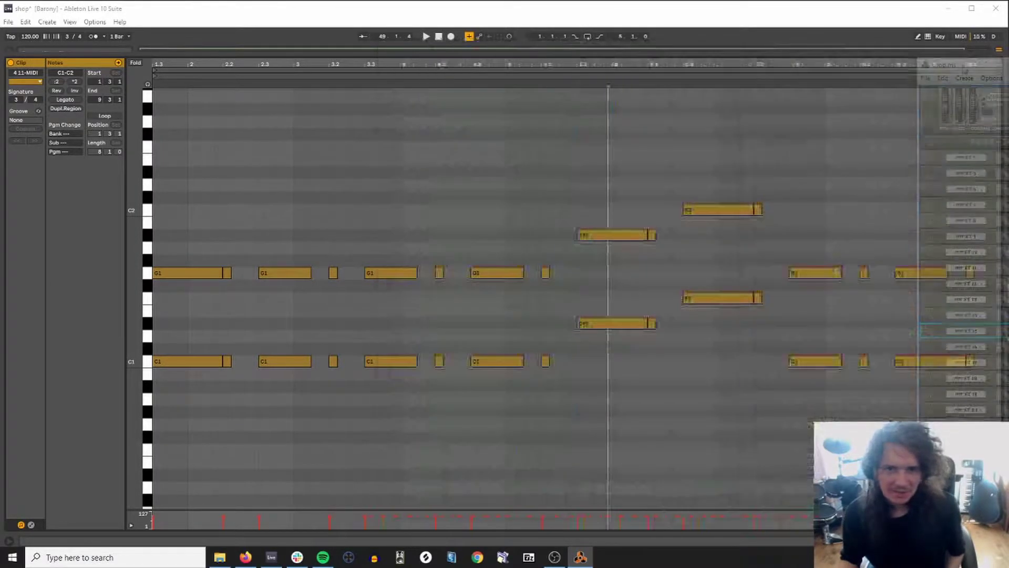
Return to Ableton Live and loop the 80-bar range starting at bar 5, selected on the 14 Audio track.
key(alt+Tab)
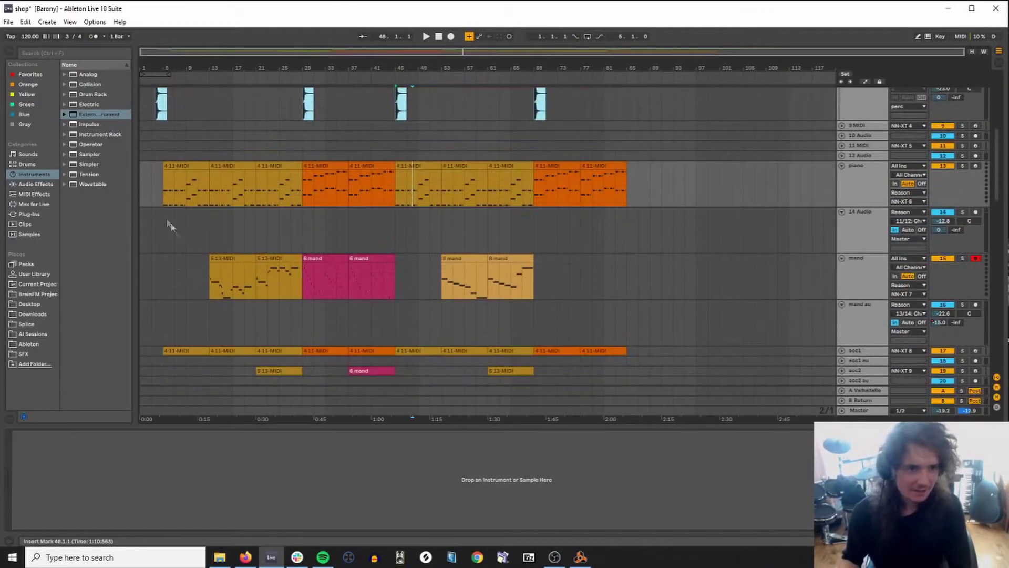
drag(169, 226, 631, 226)
key(ctrl+l)
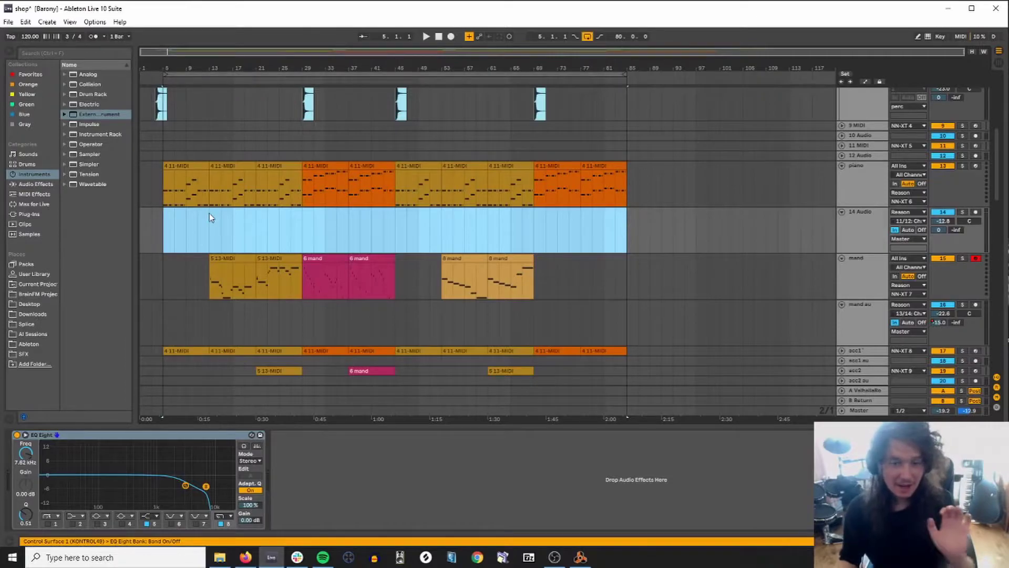
Solo the 8 Audio track and play its cash register clip from bar 29, stopping after the sound.
scroll(208, 226, up, 4)
drag(293, 52, 448, 232)
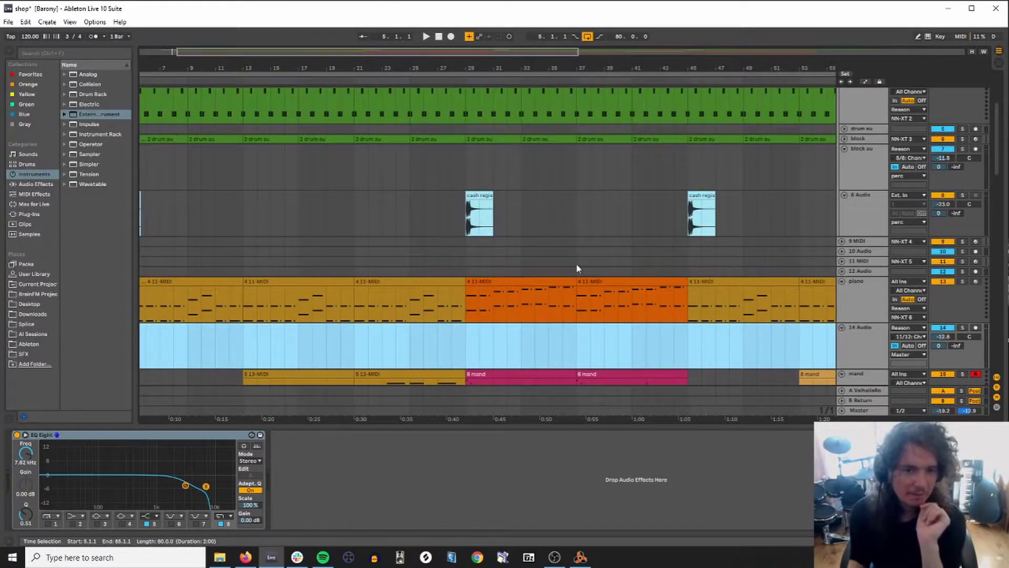
scroll(576, 263, down, 8)
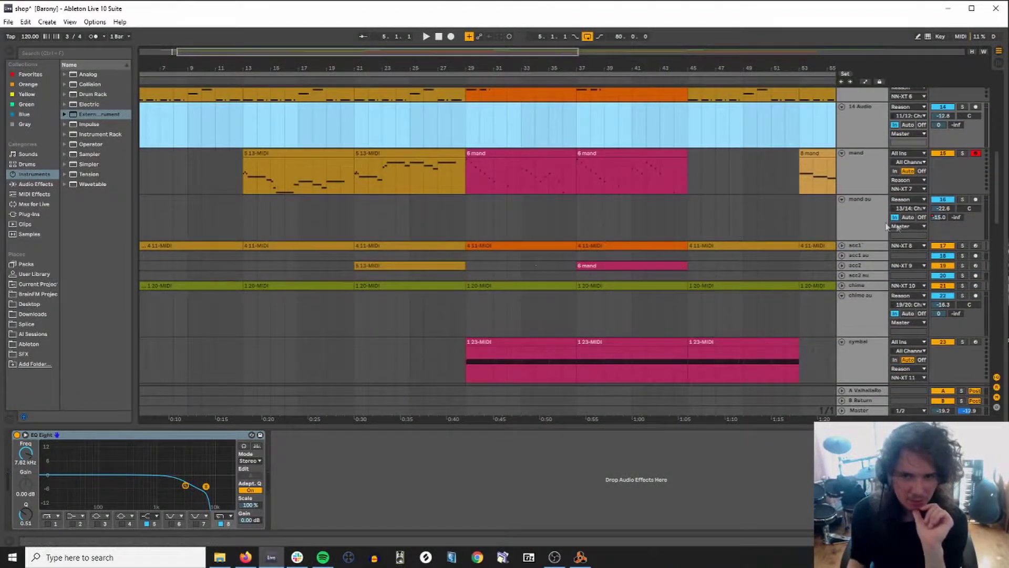
scroll(506, 307, up, 8)
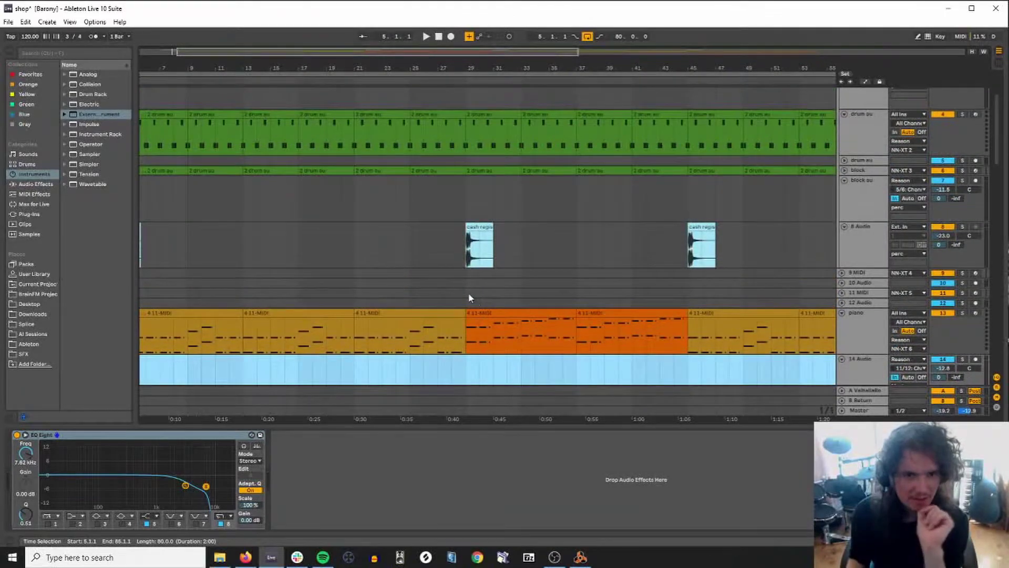
click(465, 276)
click(962, 226)
key(space)
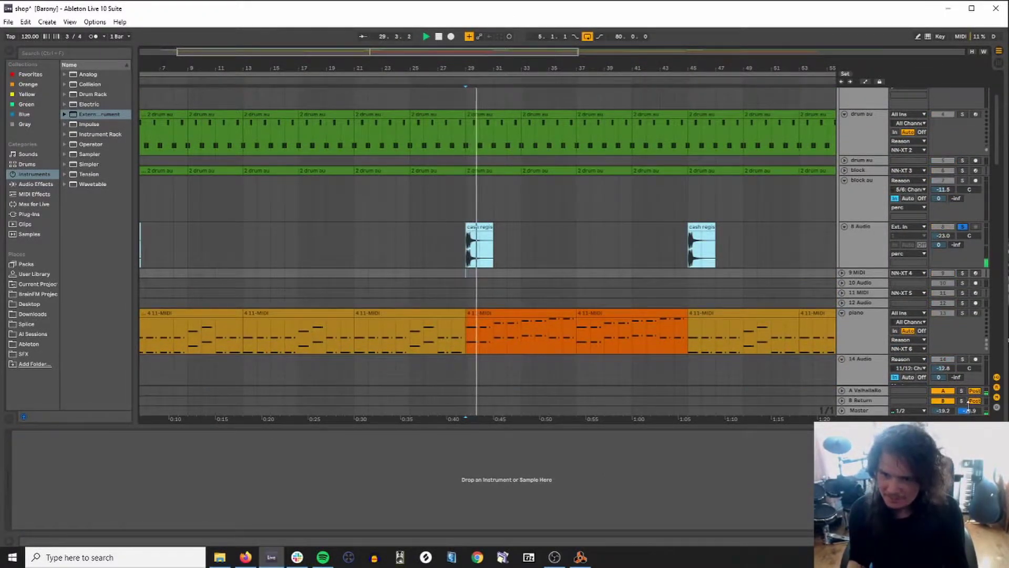
key(space)
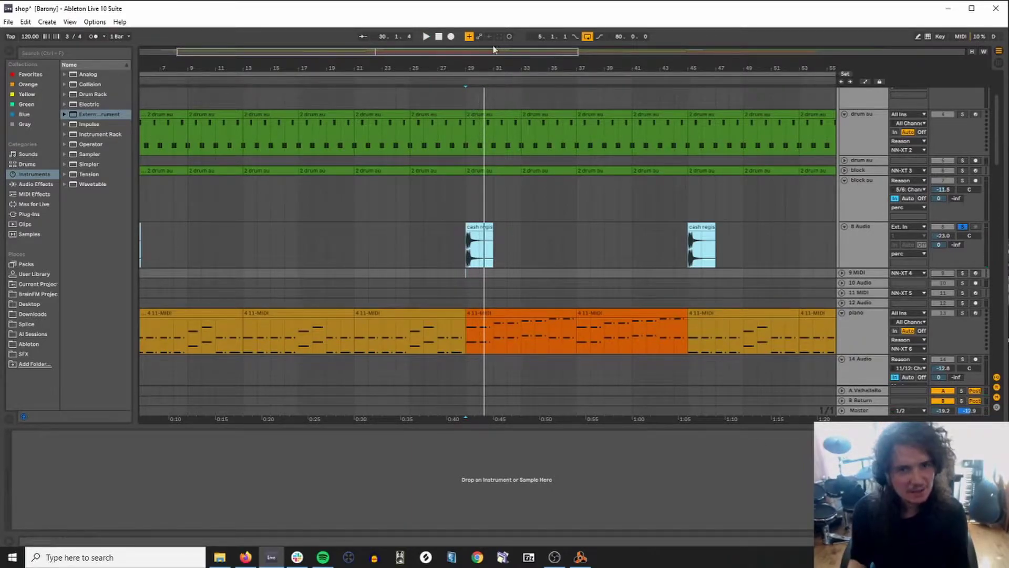
Play the full arrangement from bar 5 with all tracks sounding and look over the piano and mand tracks.
drag(498, 55, 757, 55)
click(168, 285)
key(space)
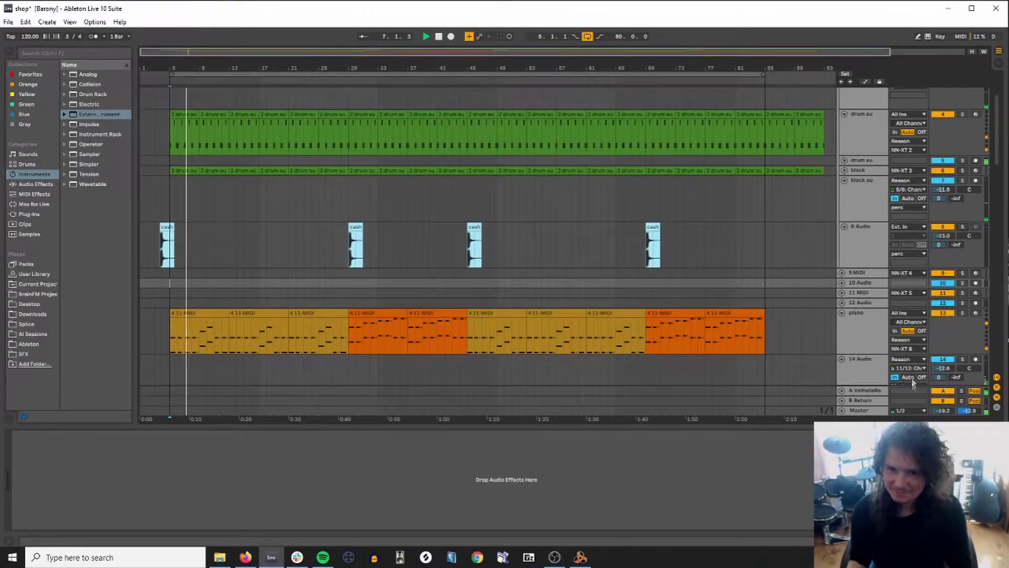
scroll(294, 392, down, 2)
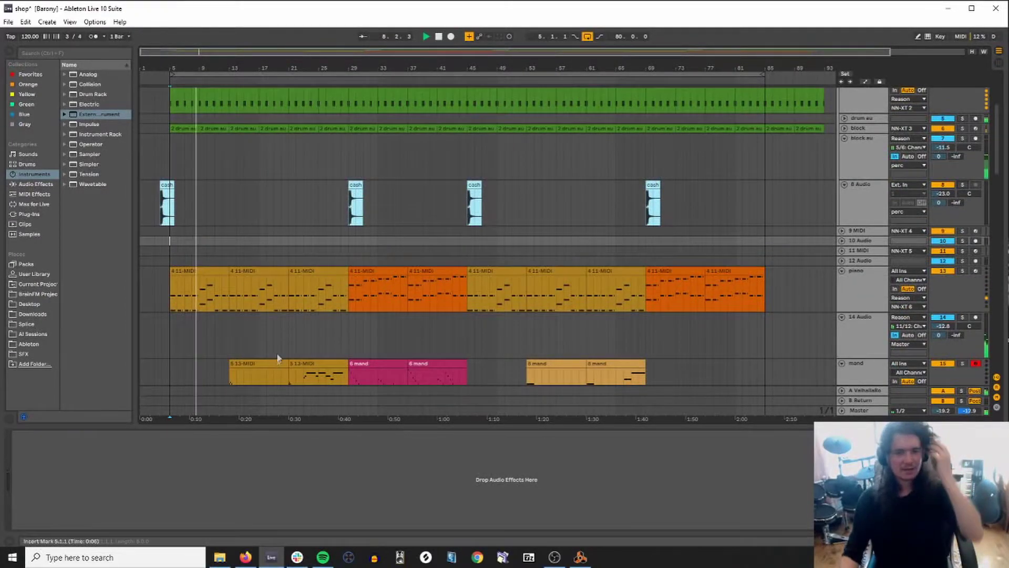
scroll(276, 355, down, 2)
scroll(198, 279, down, 1)
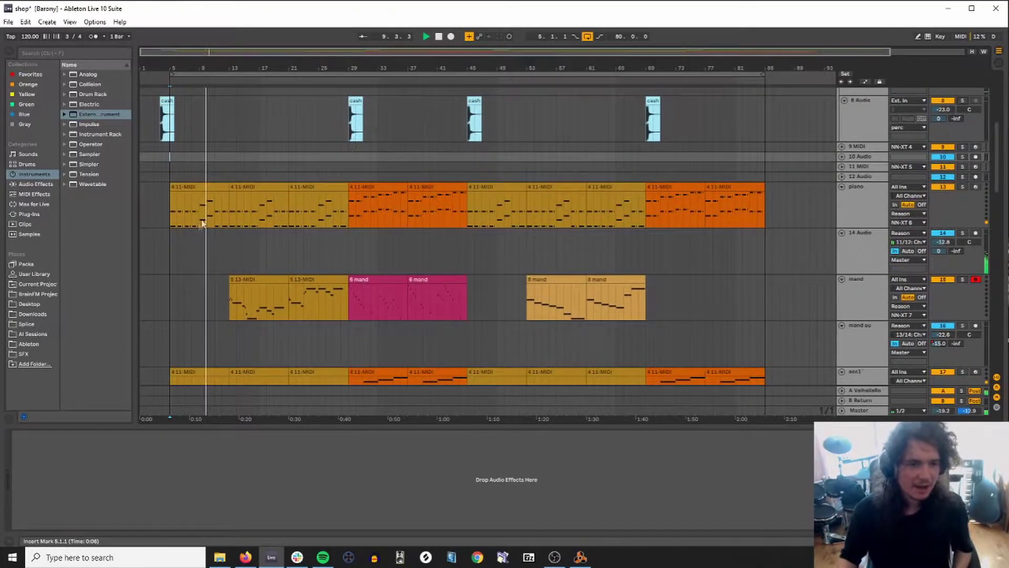
key(alt+Tab)
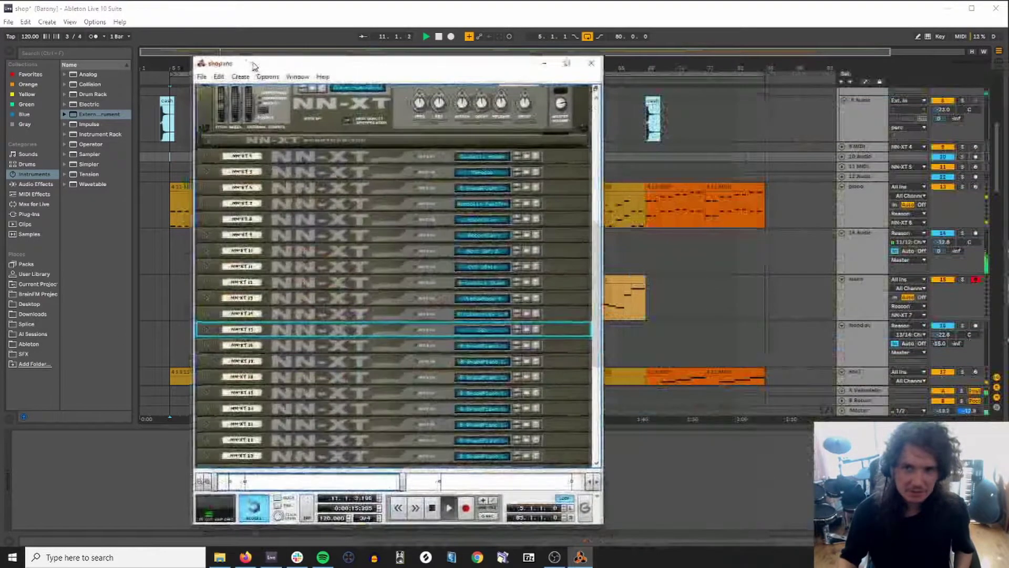
key(alt+Tab)
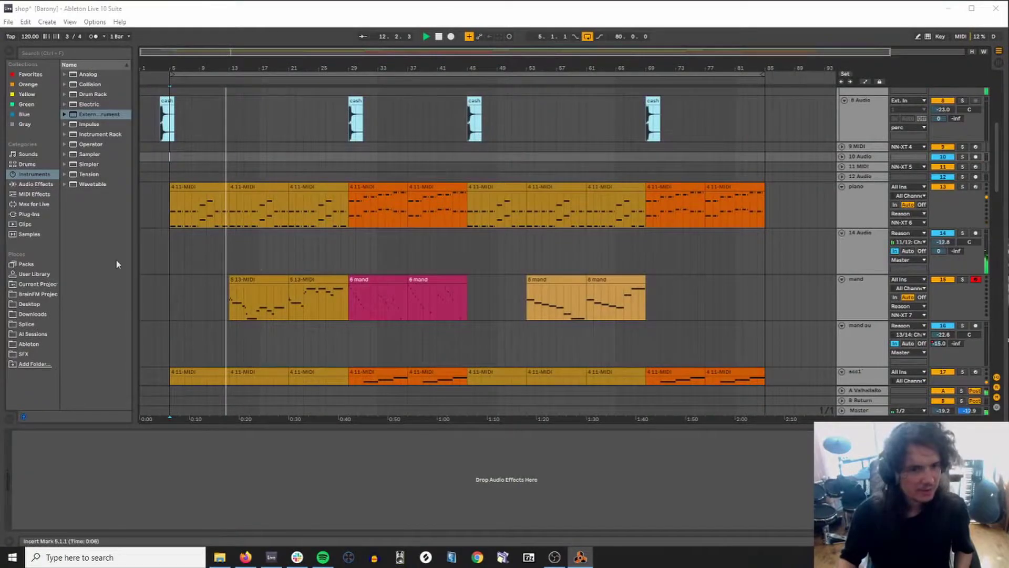
scroll(173, 279, up, 2)
scroll(199, 289, down, 1)
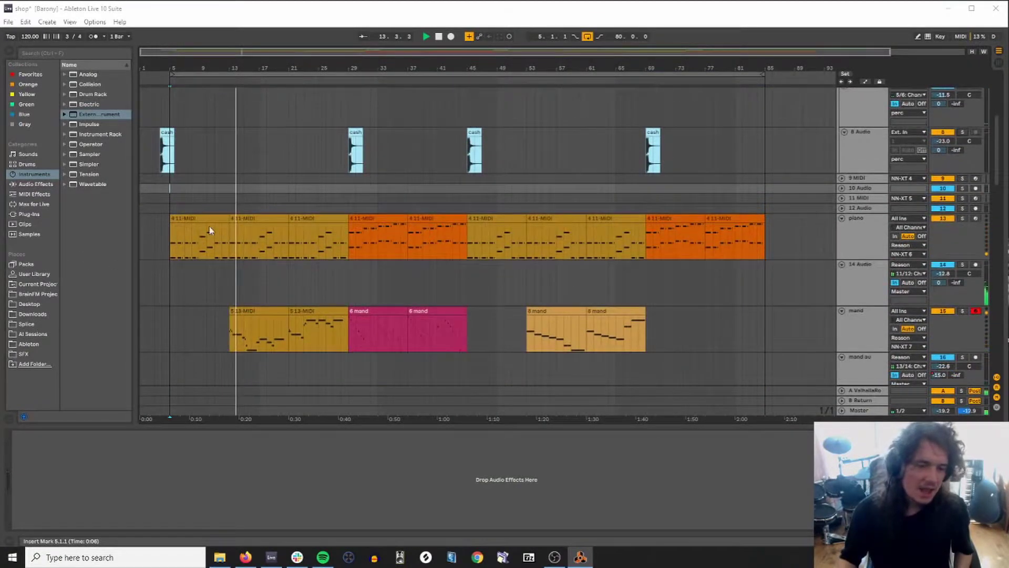
Open the piano clip at bar 13 and select its D#1 and A#1 chord notes for inspection.
double_click(251, 226)
scroll(268, 294, up, 3)
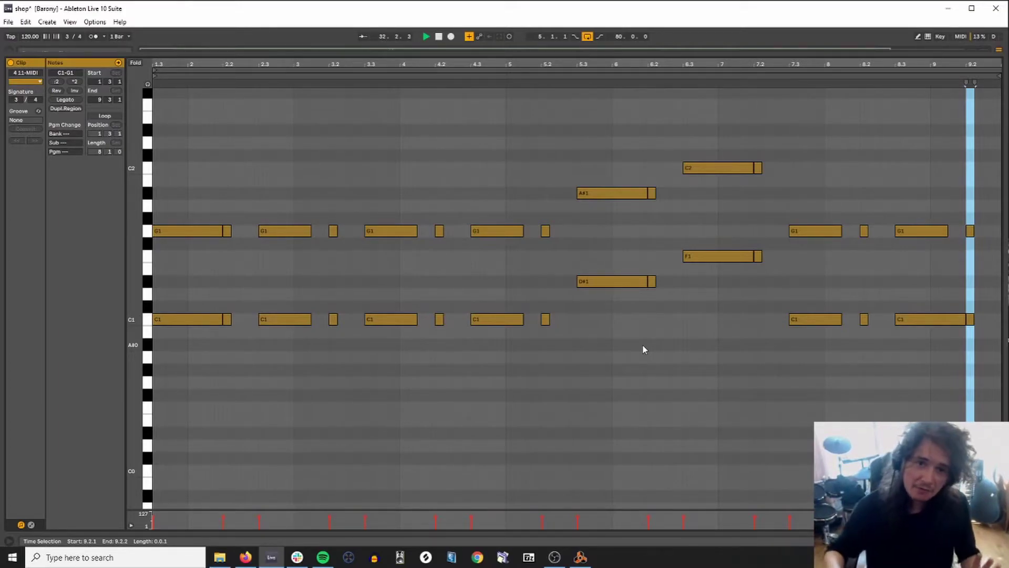
drag(646, 333, 579, 164)
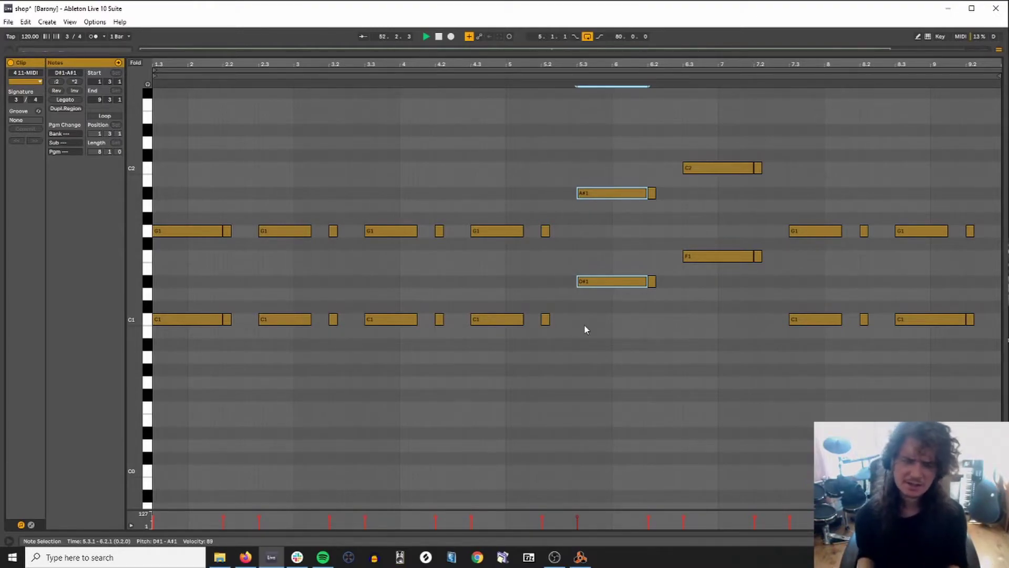
Go back to the arrangement during playback and examine the clips on the mand and accordion tracks.
key(Tab)
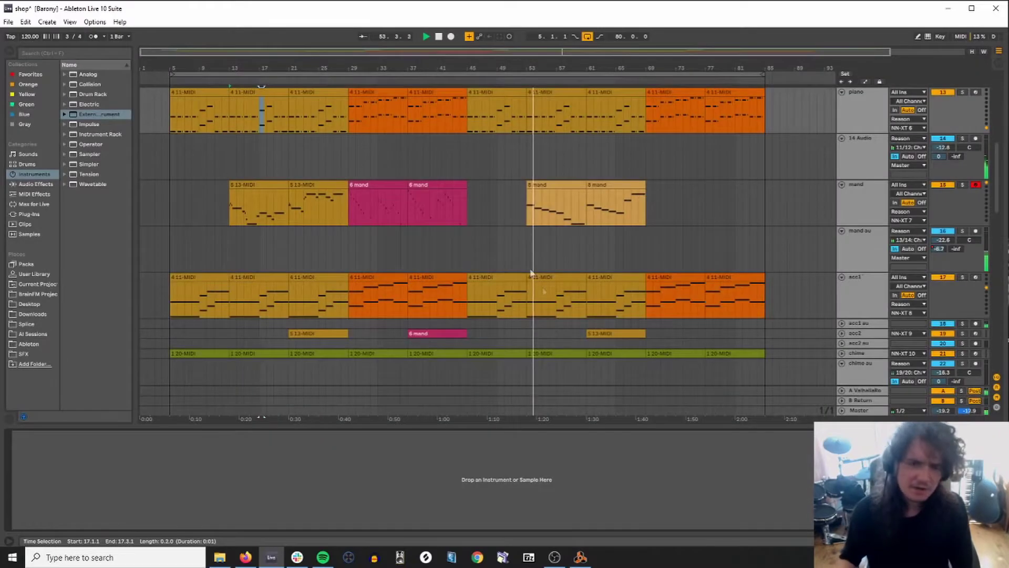
scroll(501, 281, up, 2)
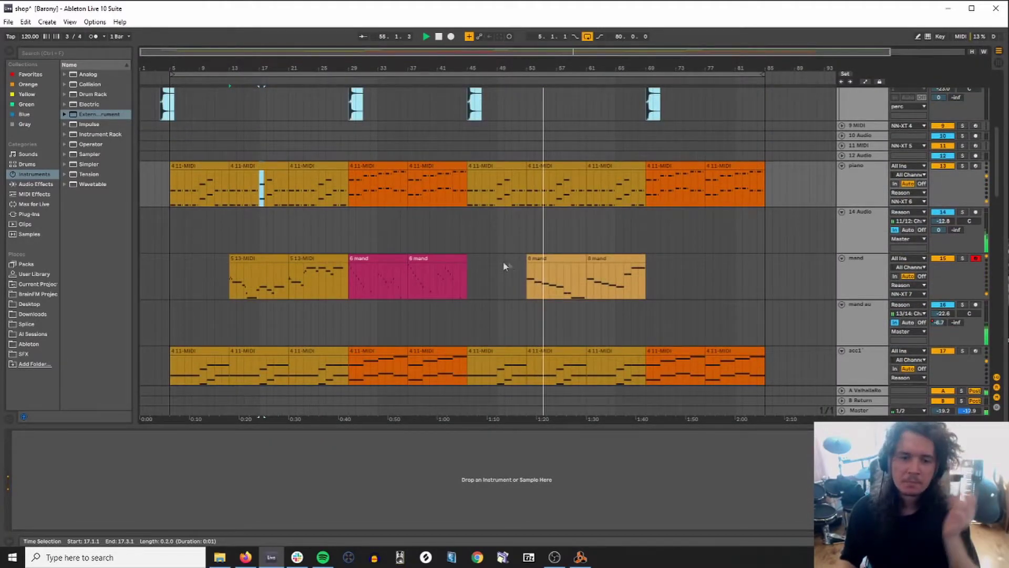
scroll(508, 266, down, 1)
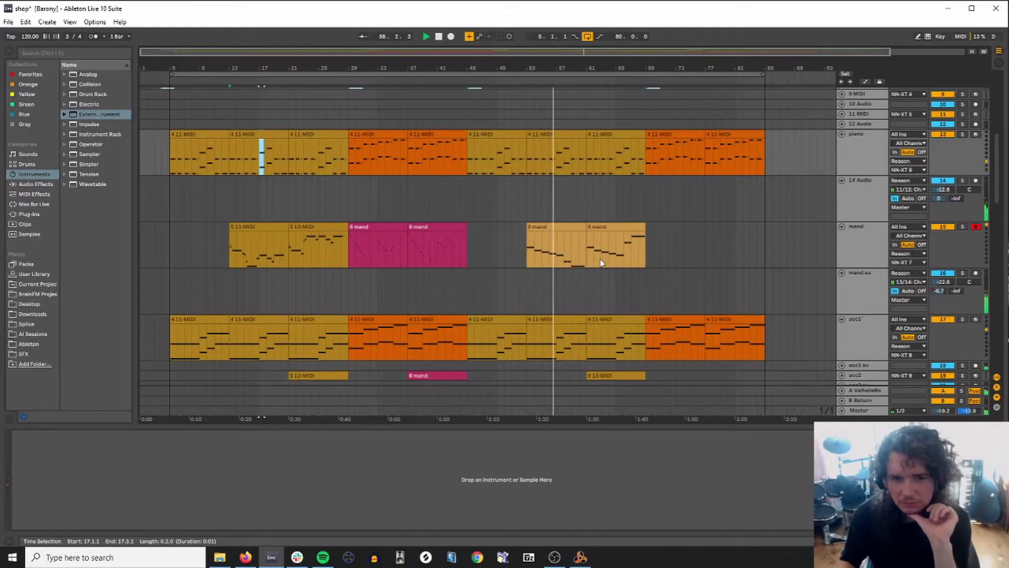
scroll(582, 301, down, 1)
scroll(570, 293, up, 1)
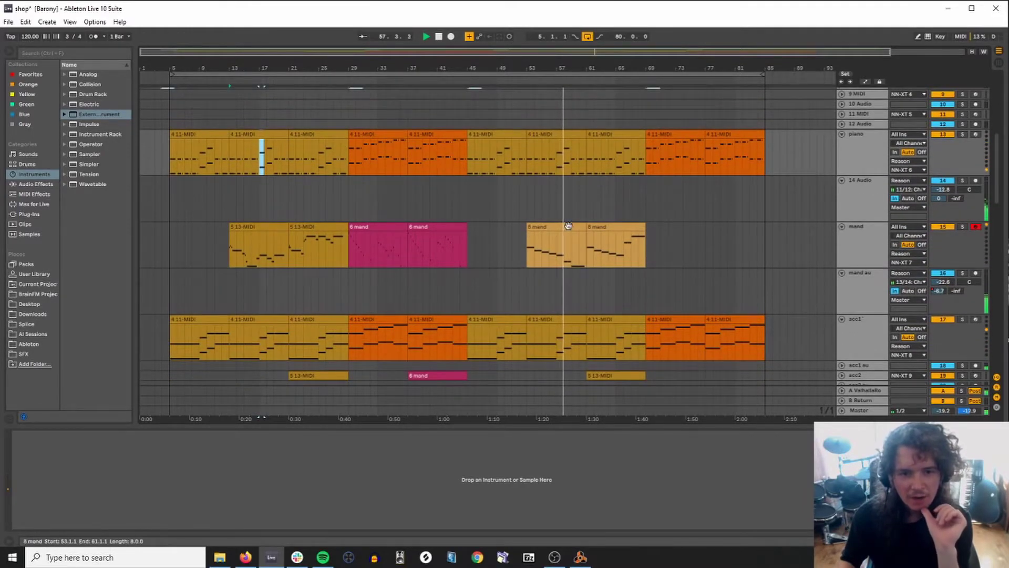
Examine the notes of the mand clip at bar 53, select its A#3 note, and return to the arrangement.
key(Tab)
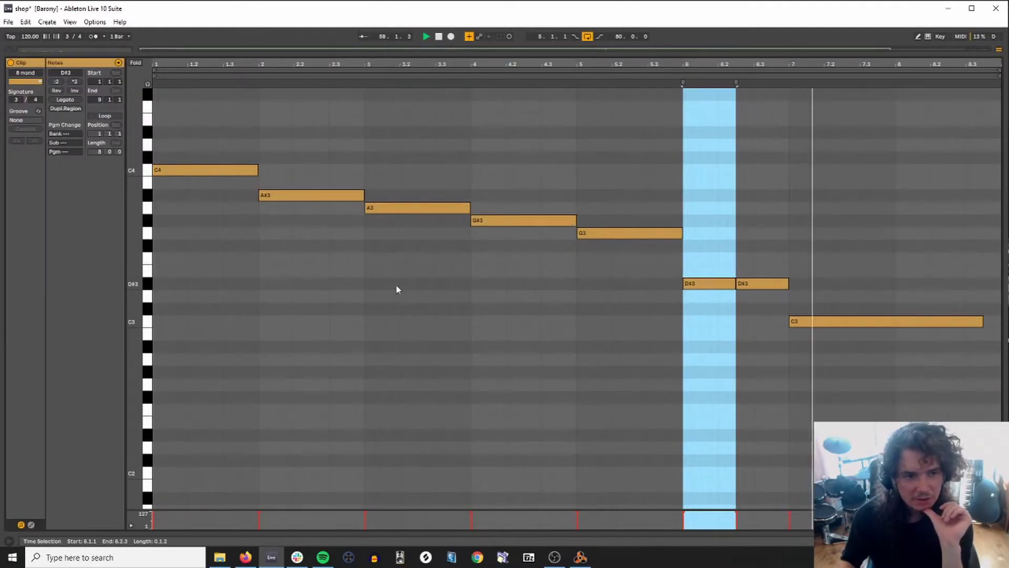
click(293, 195)
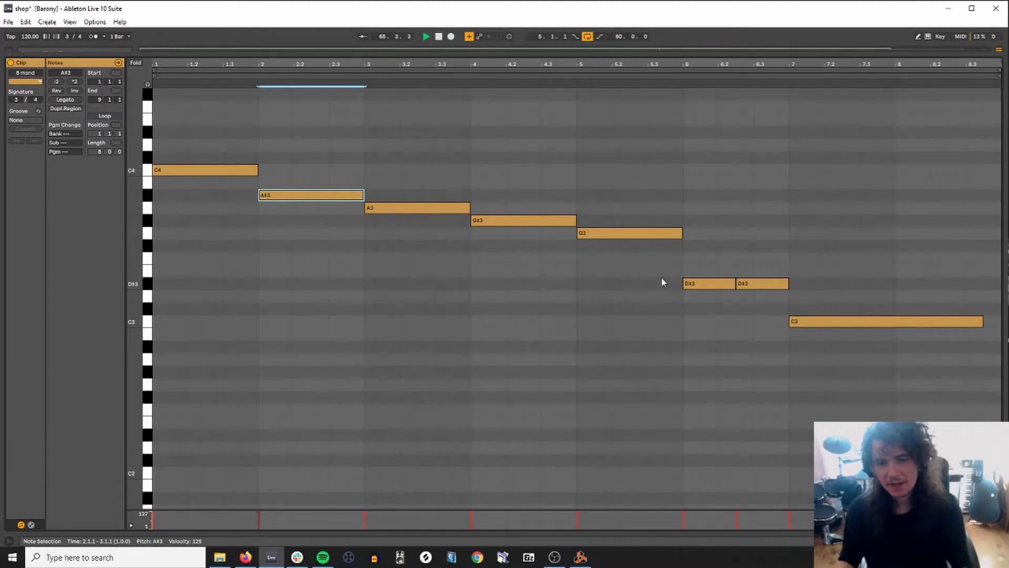
key(Tab)
Select the pink mand clip at bar 29 and play the arrangement from there.
scroll(672, 211, up, 3)
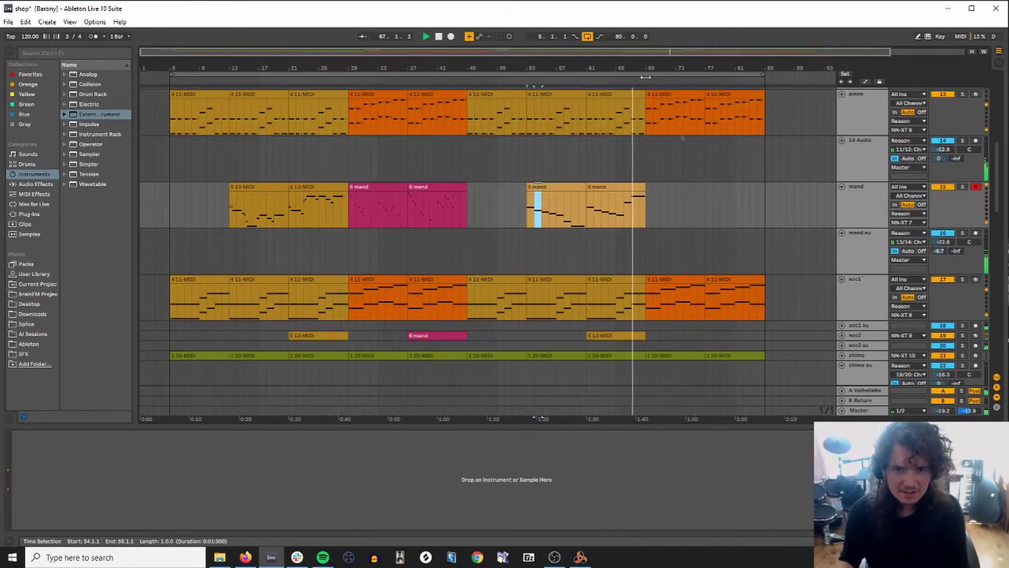
scroll(605, 169, up, 5)
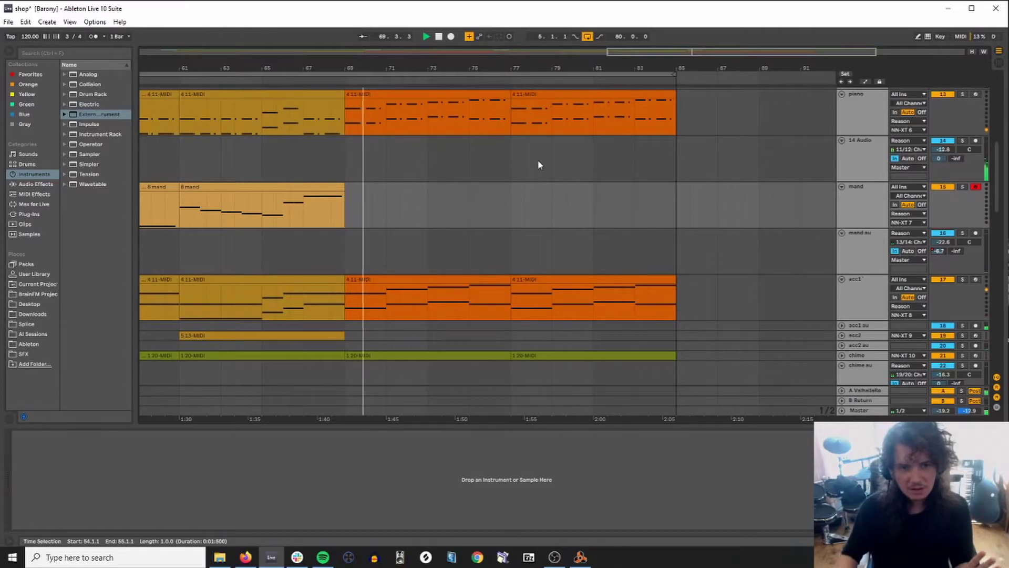
scroll(538, 160, down, 5)
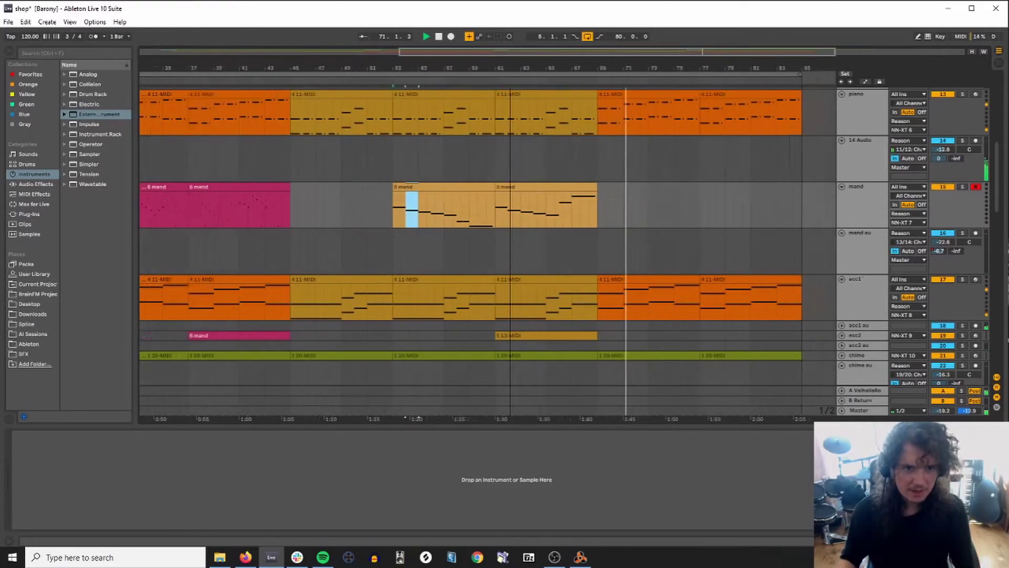
scroll(298, 167, left, 10)
click(450, 182)
key(space)
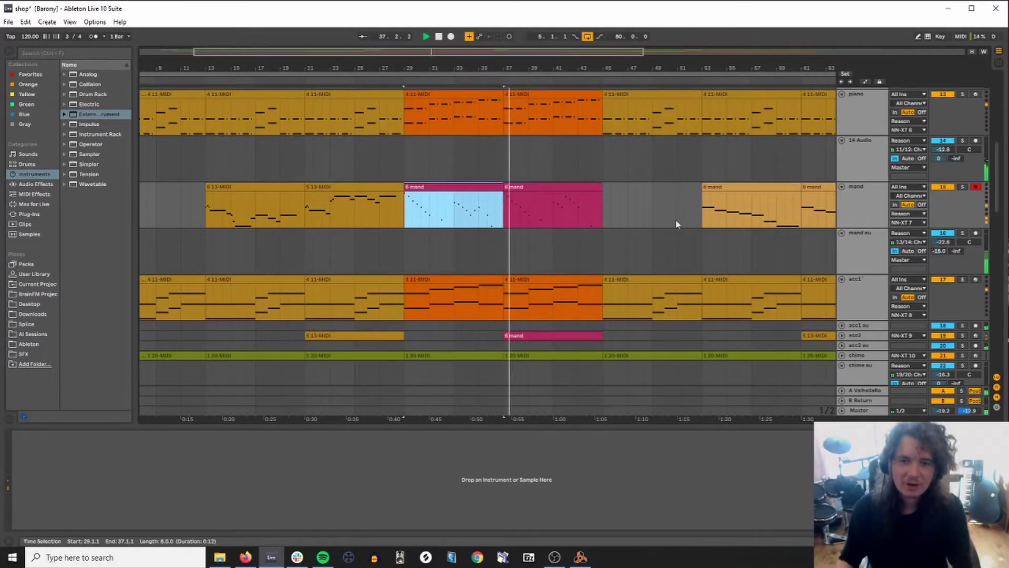
Select the mand clip at bar 53 and play the arrangement from that point.
drag(540, 54, 547, 47)
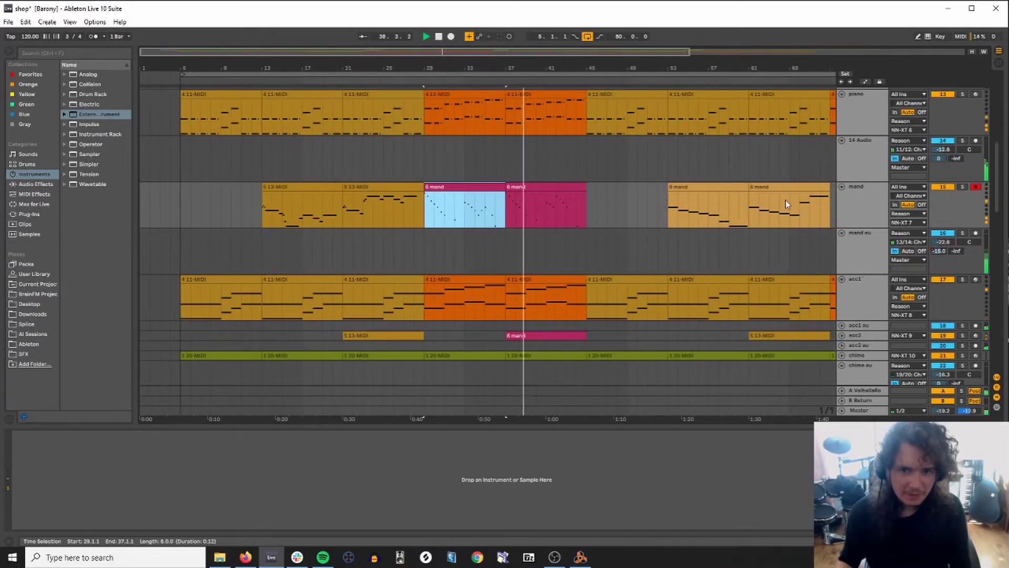
click(698, 188)
key(space)
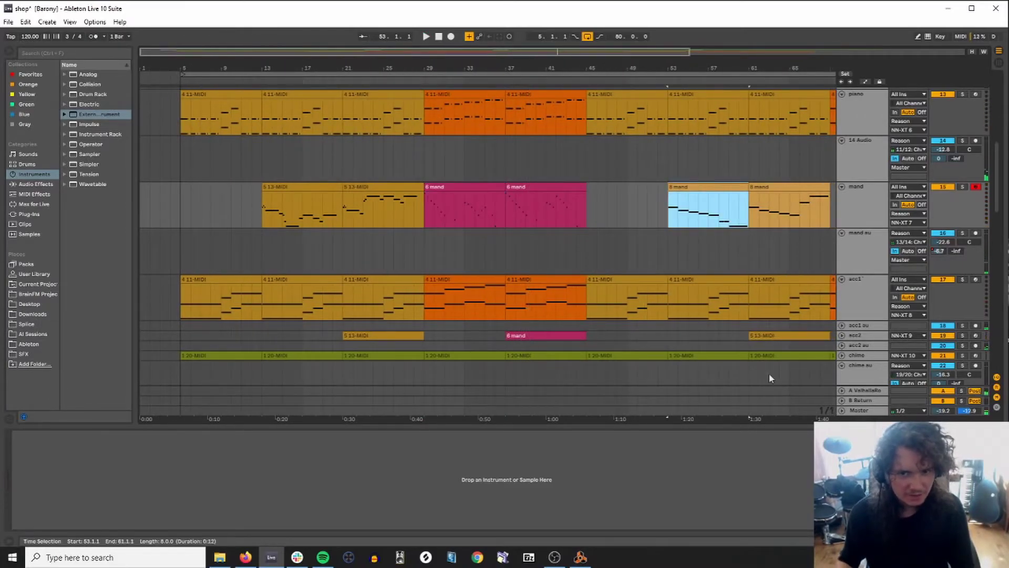
key(space)
Look over the chime, cymbal, guitar, vibes, glock and 31 MIDI tracks across the whole song during playback.
drag(707, 53, 710, 50)
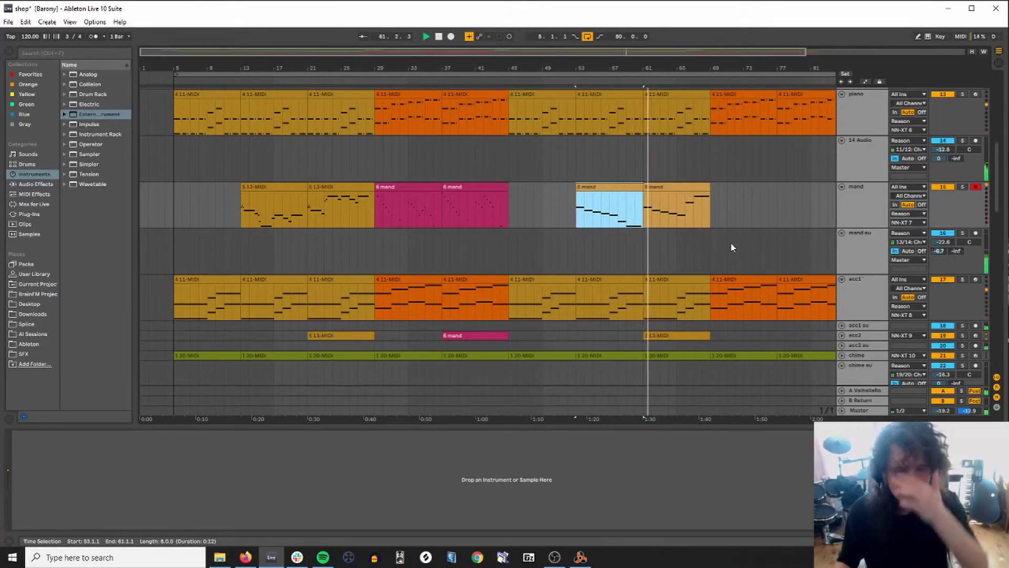
scroll(732, 247, down, 8)
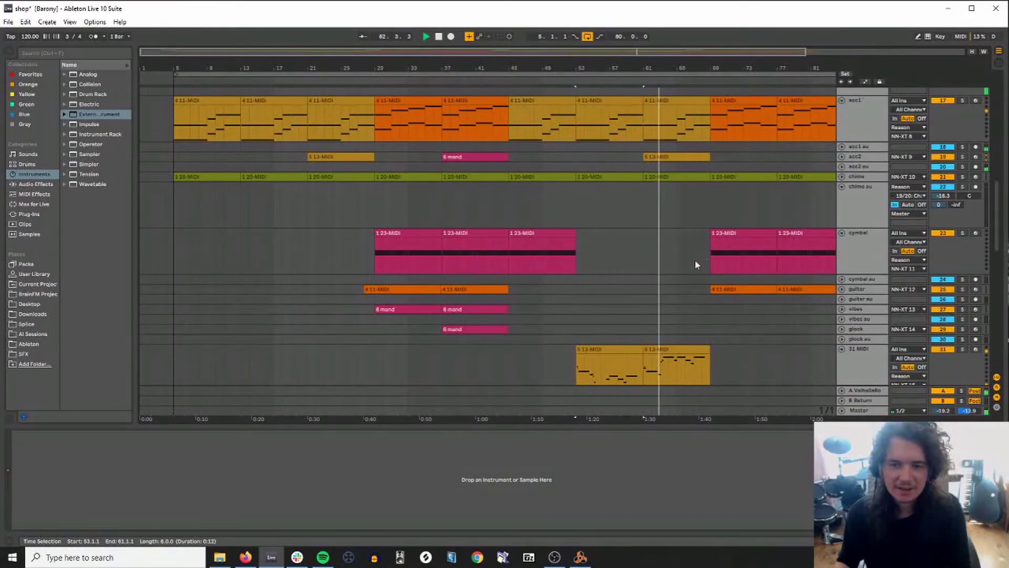
scroll(638, 305, down, 3)
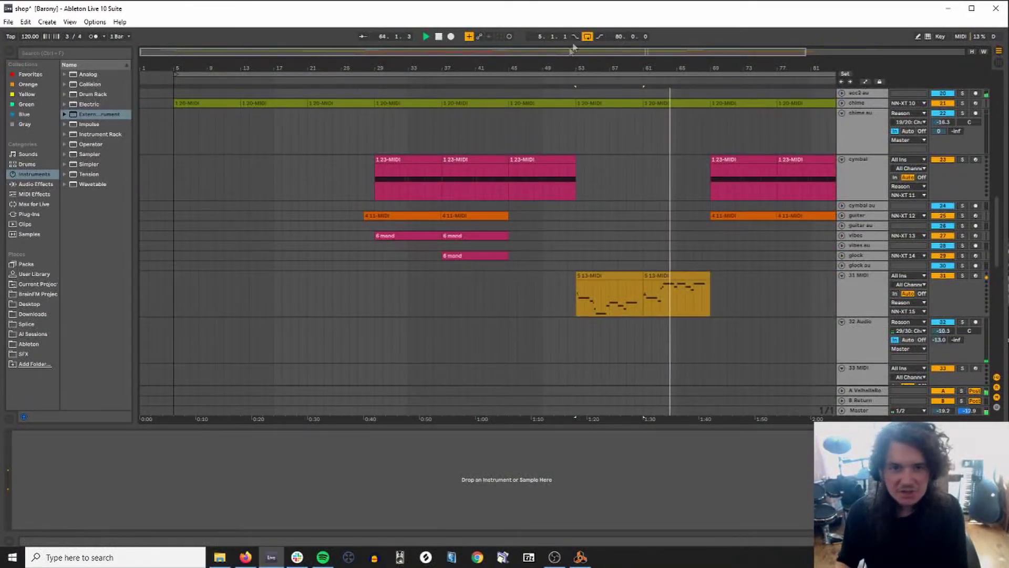
double_click(566, 55)
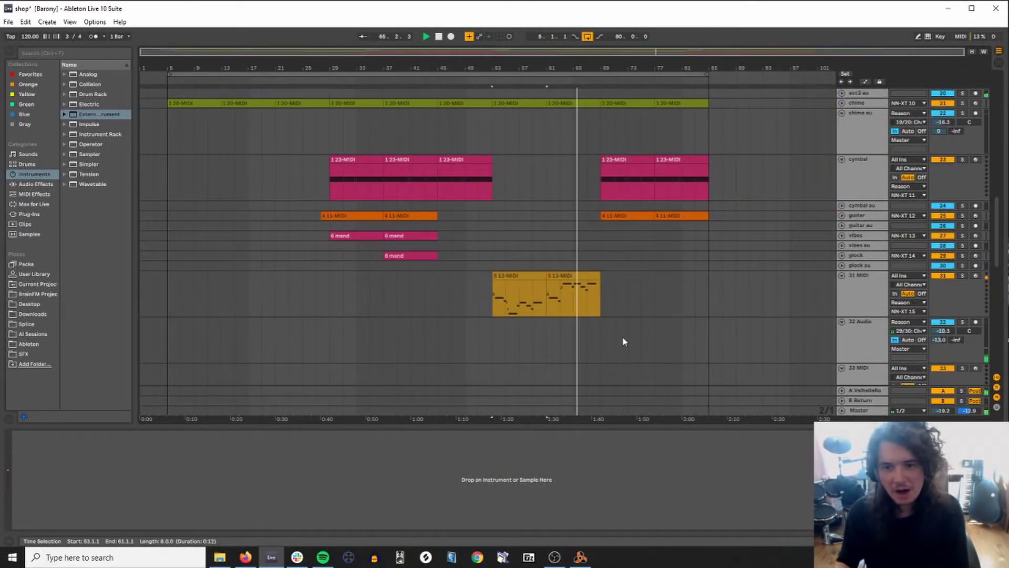